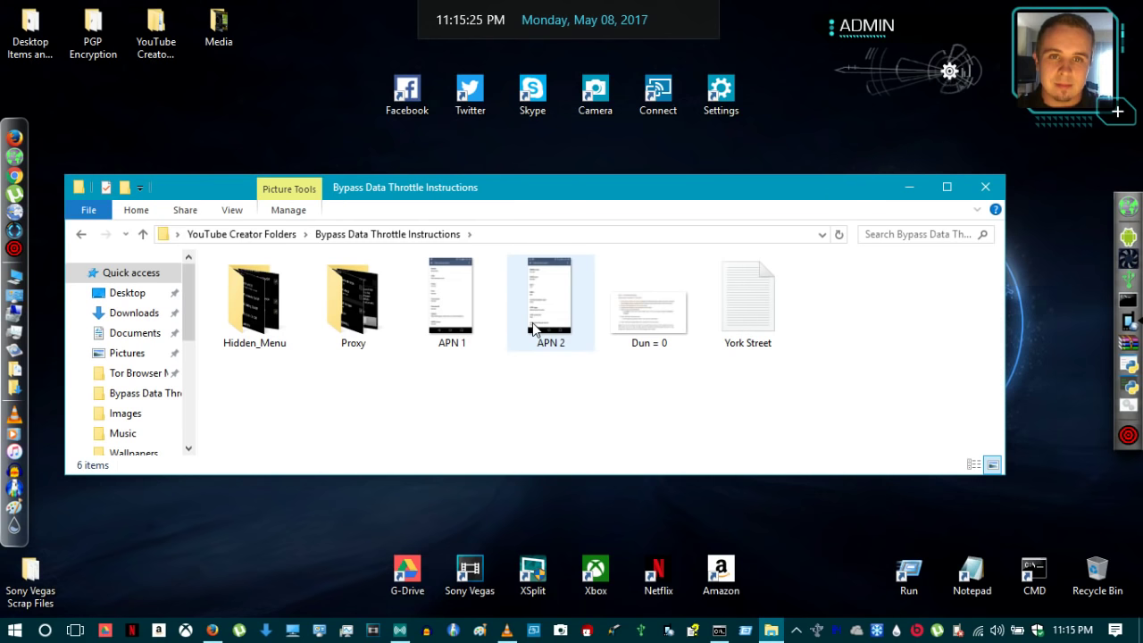
Step: Reopen YouTube Creator Folders > Bypass Data Throttle Instructions and open its Proxy folder
click(986, 187)
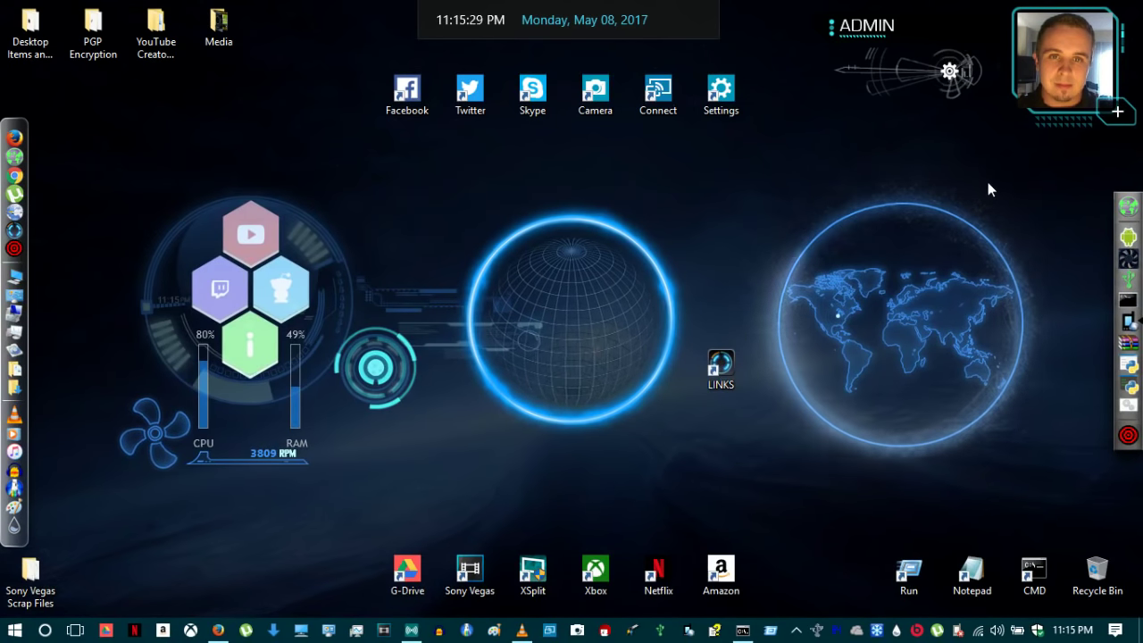
double_click(159, 36)
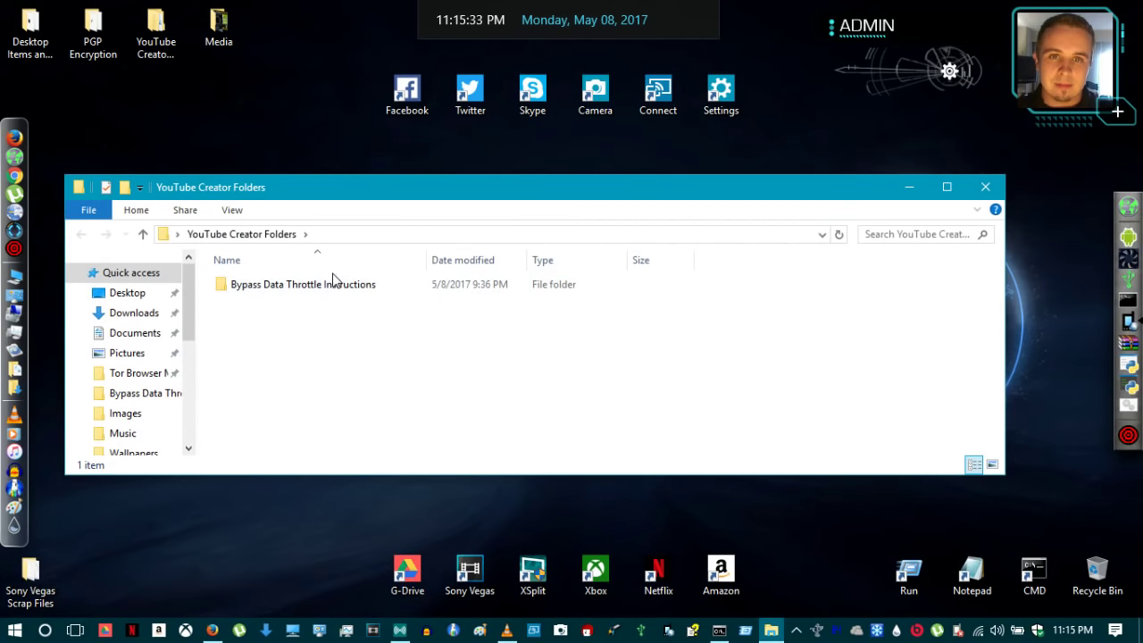
double_click(329, 287)
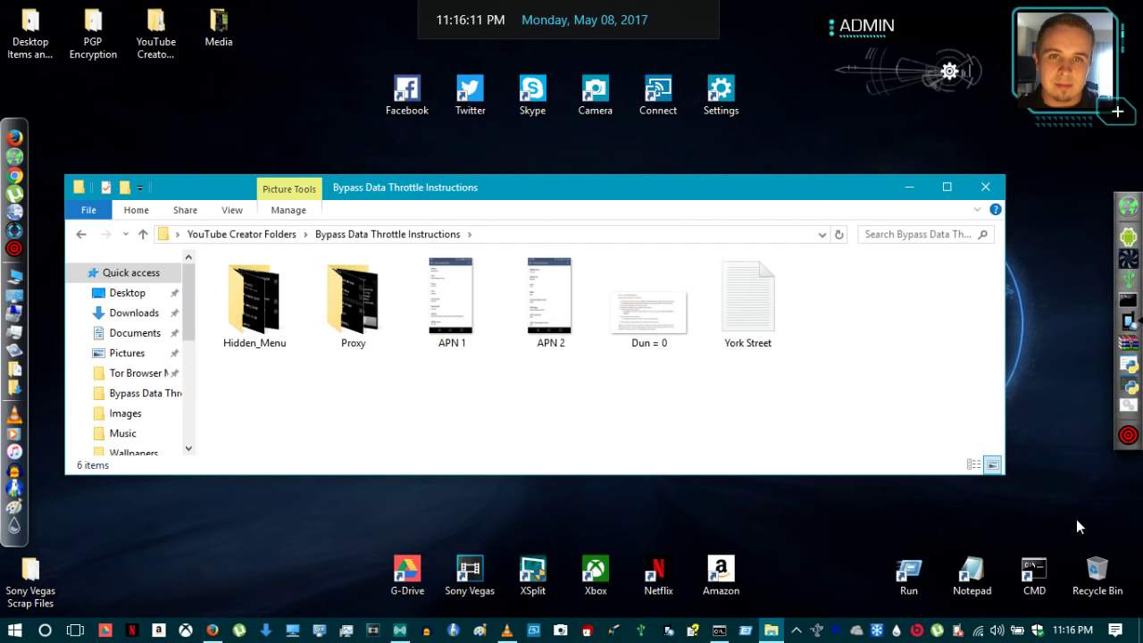
click(359, 321)
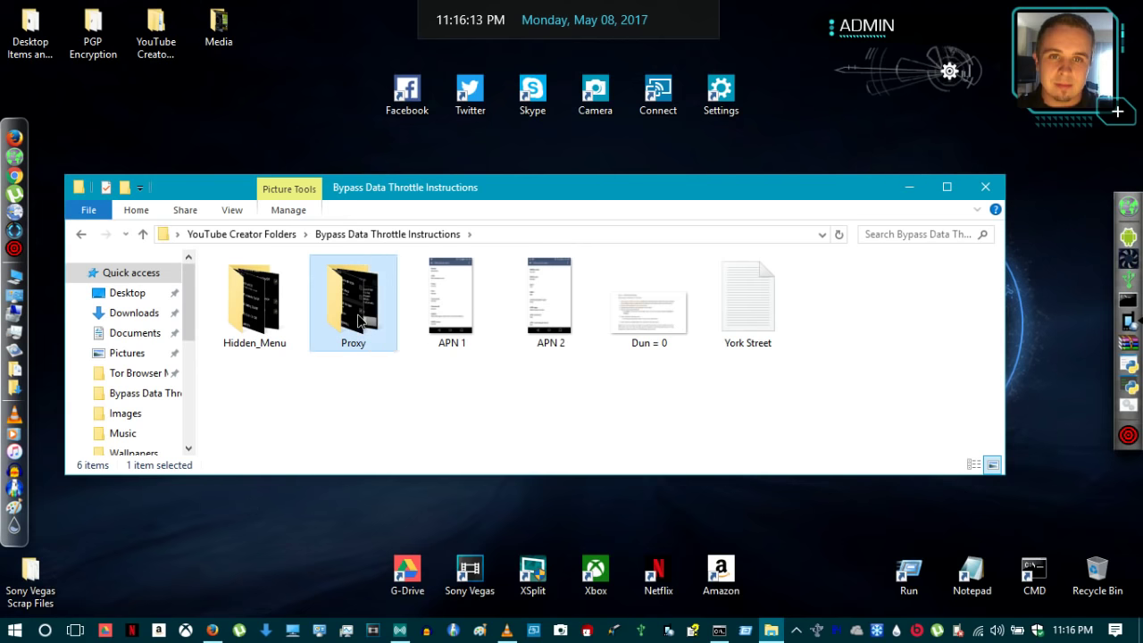
double_click(359, 321)
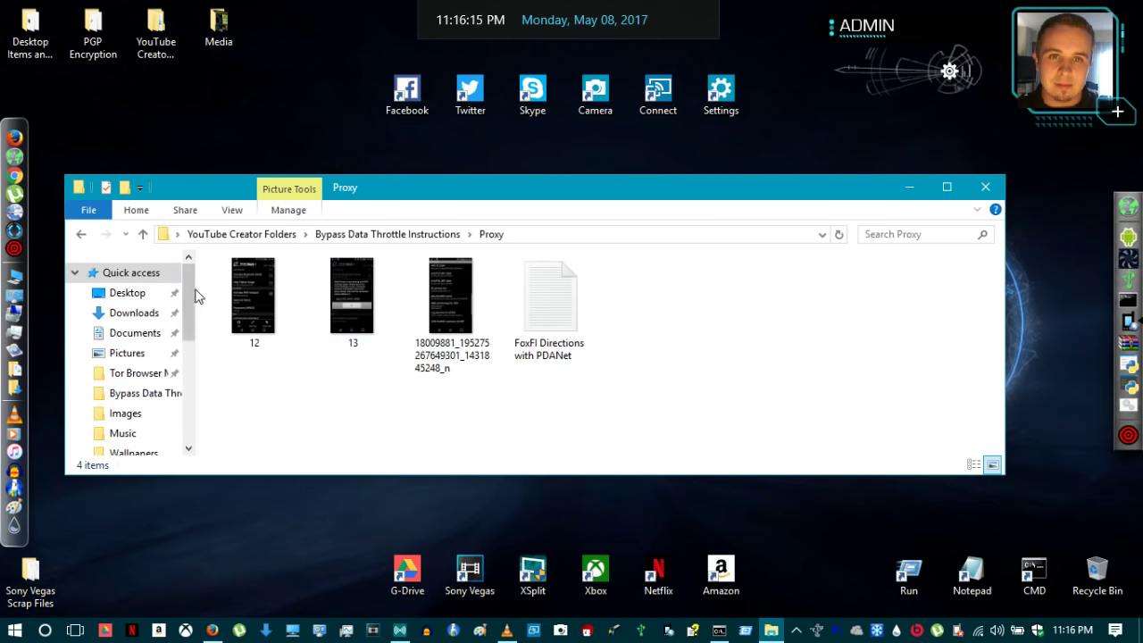
Step: View screenshot 12.png from the Proxy folder in Photos
double_click(243, 304)
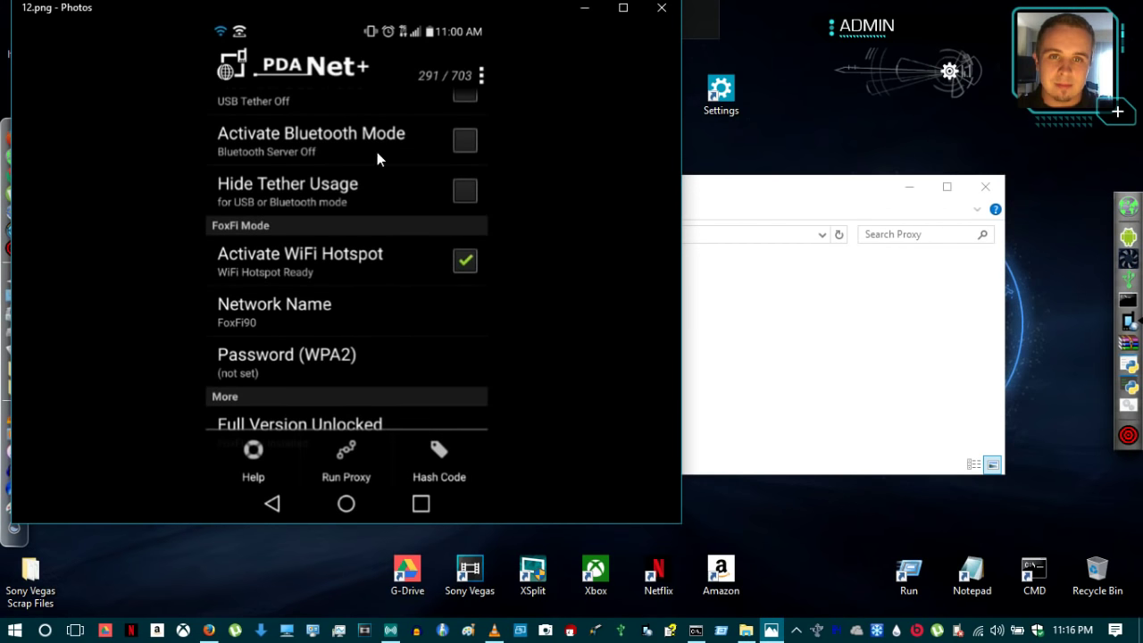
mouse_move(363, 213)
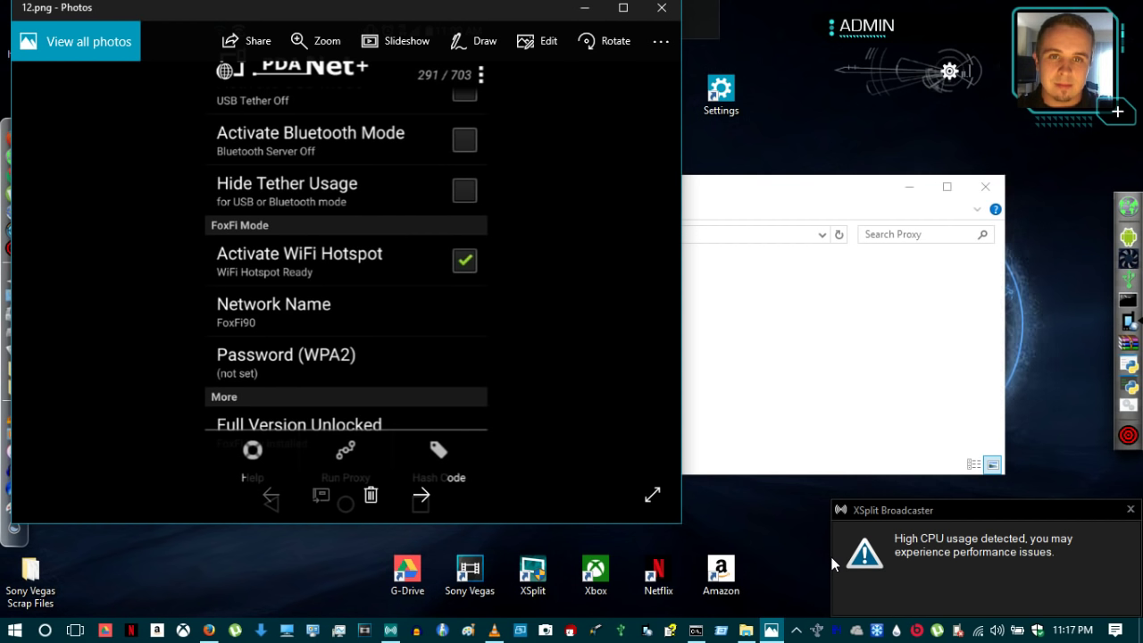
Step: Close the 12.png photo and the Proxy Explorer window
click(661, 7)
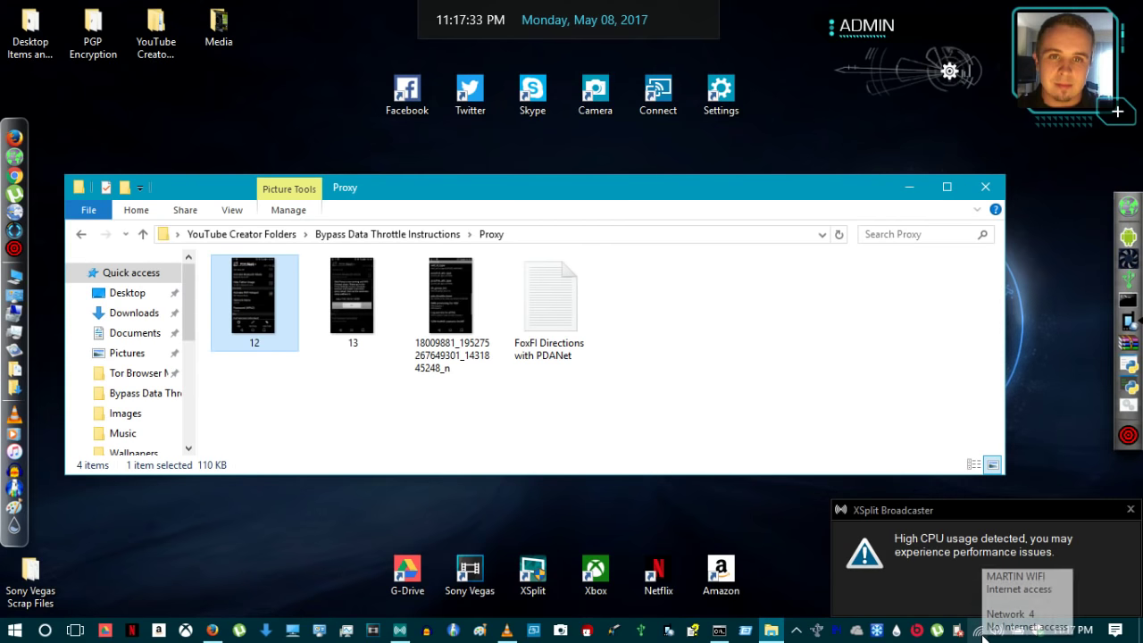
mouse_move(981, 638)
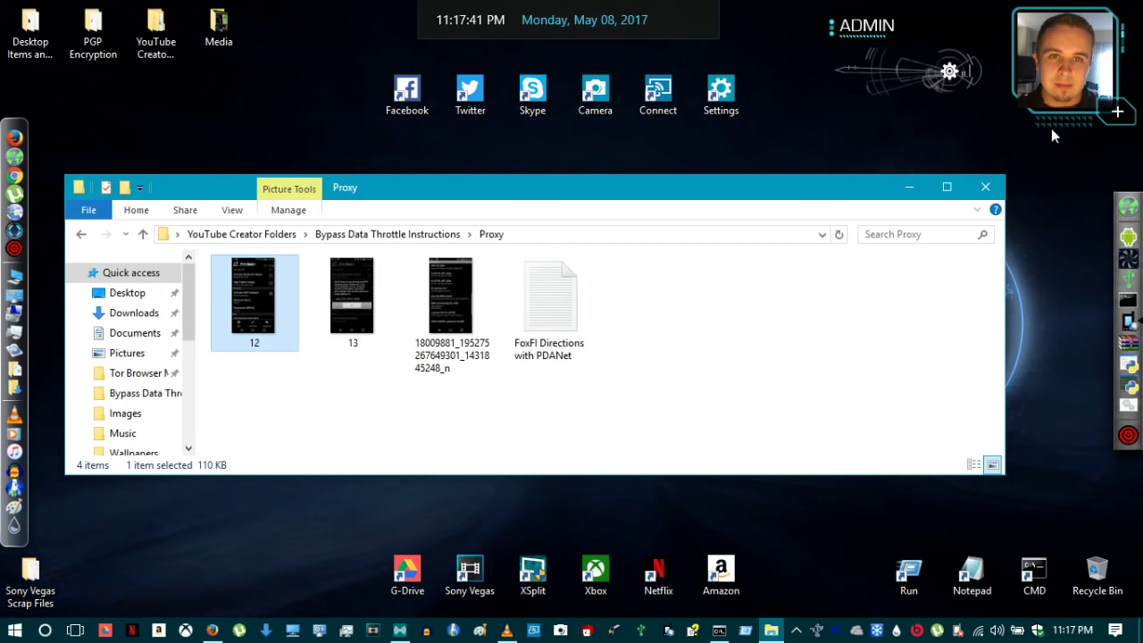
click(1001, 183)
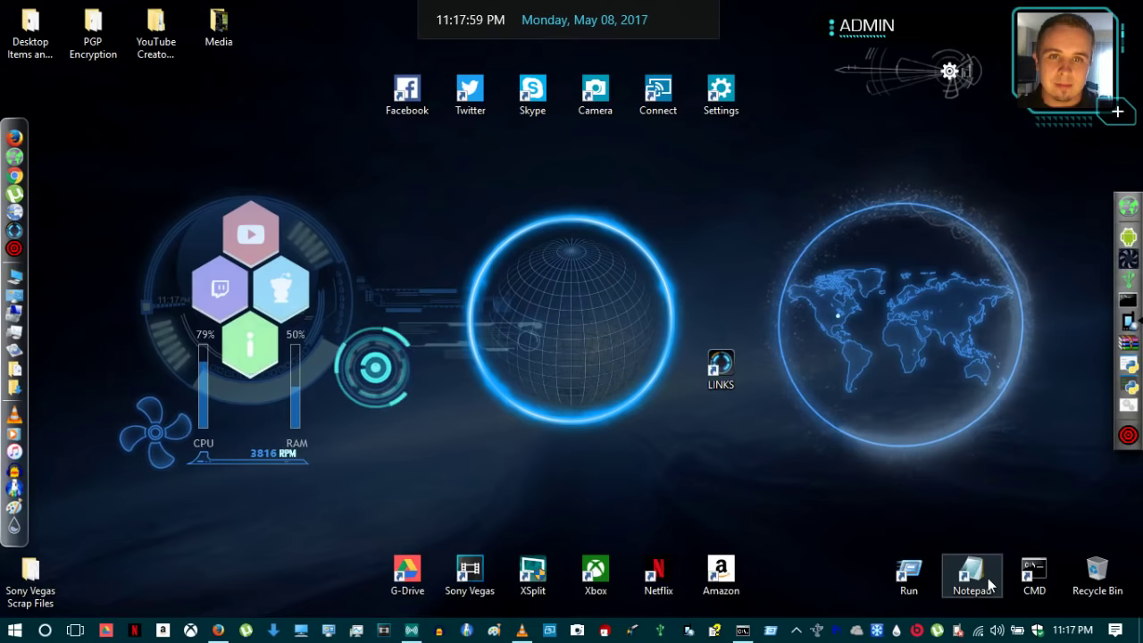
Step: Go to Network and Sharing Center from the tray and show the Ethernet 2 status
right_click(979, 630)
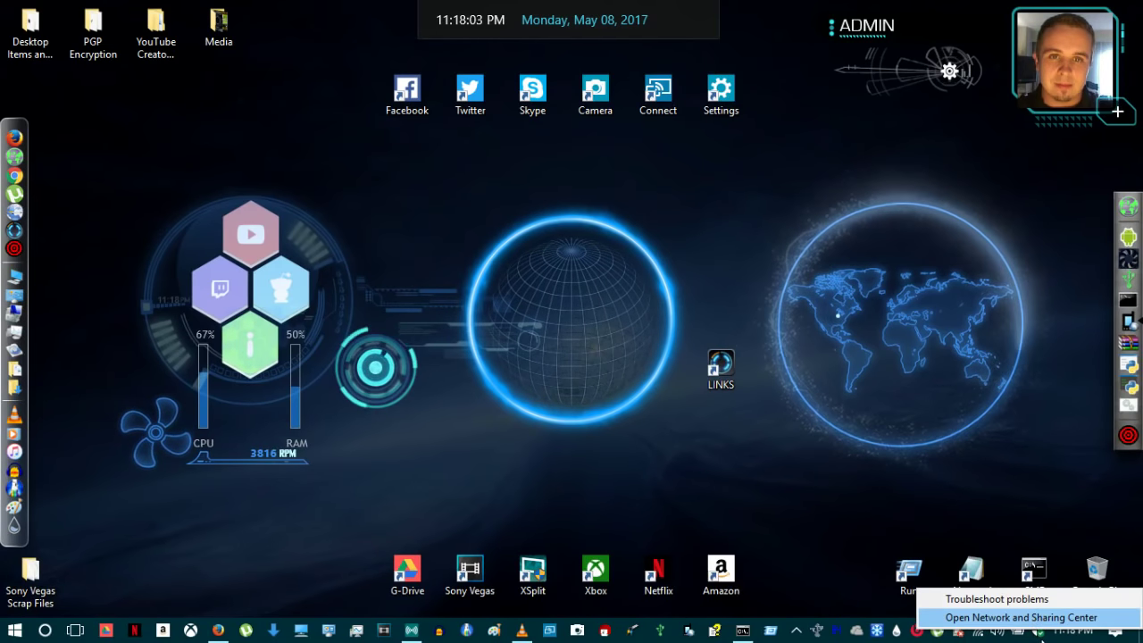
click(1012, 618)
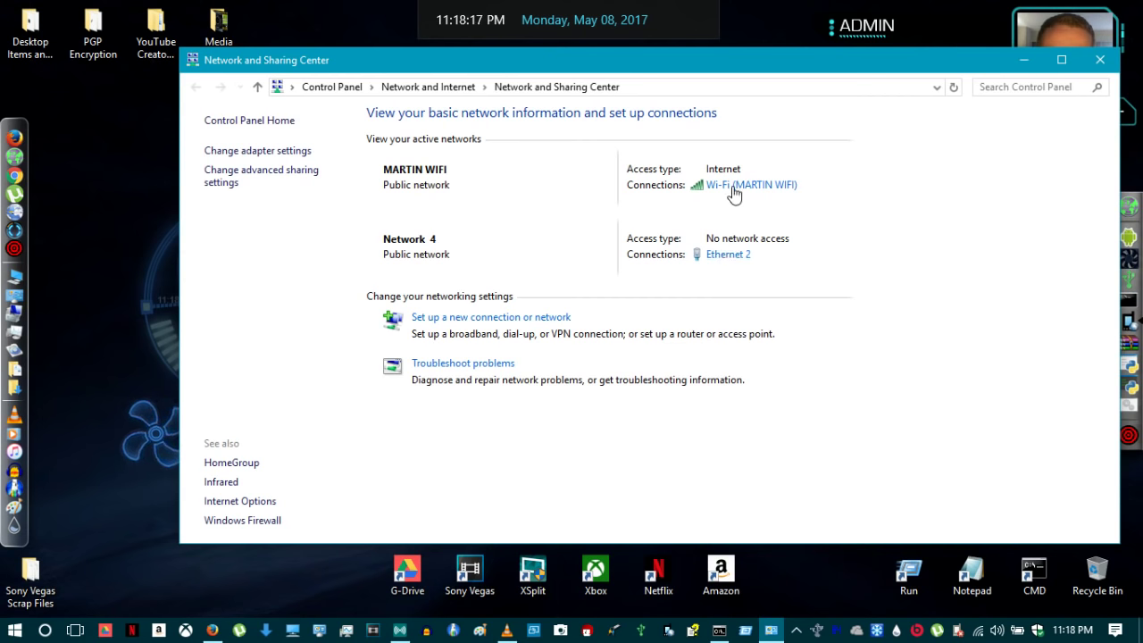
click(723, 257)
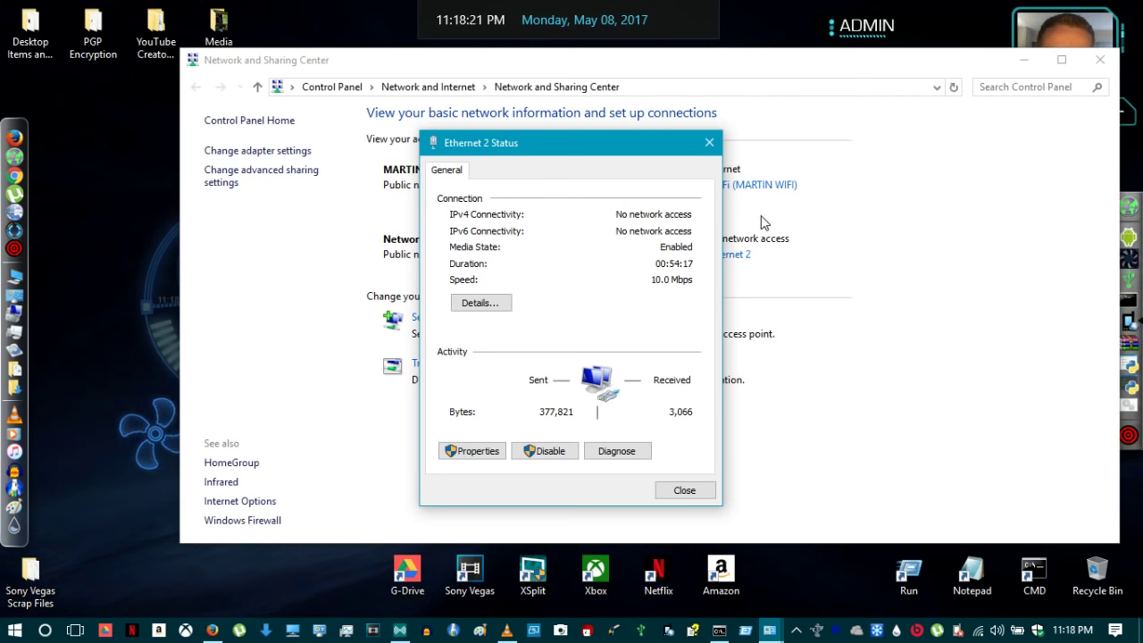
Step: Allow other users to connect through Ethernet 2's internet connection, then bring up the PdaNet tray menu
click(488, 450)
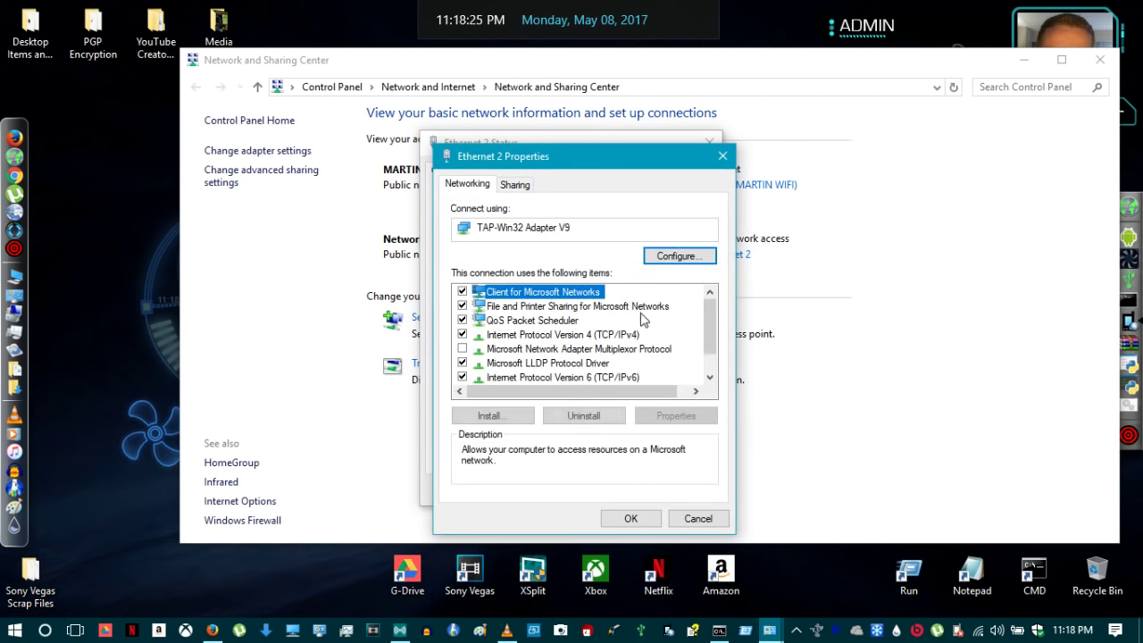
click(522, 186)
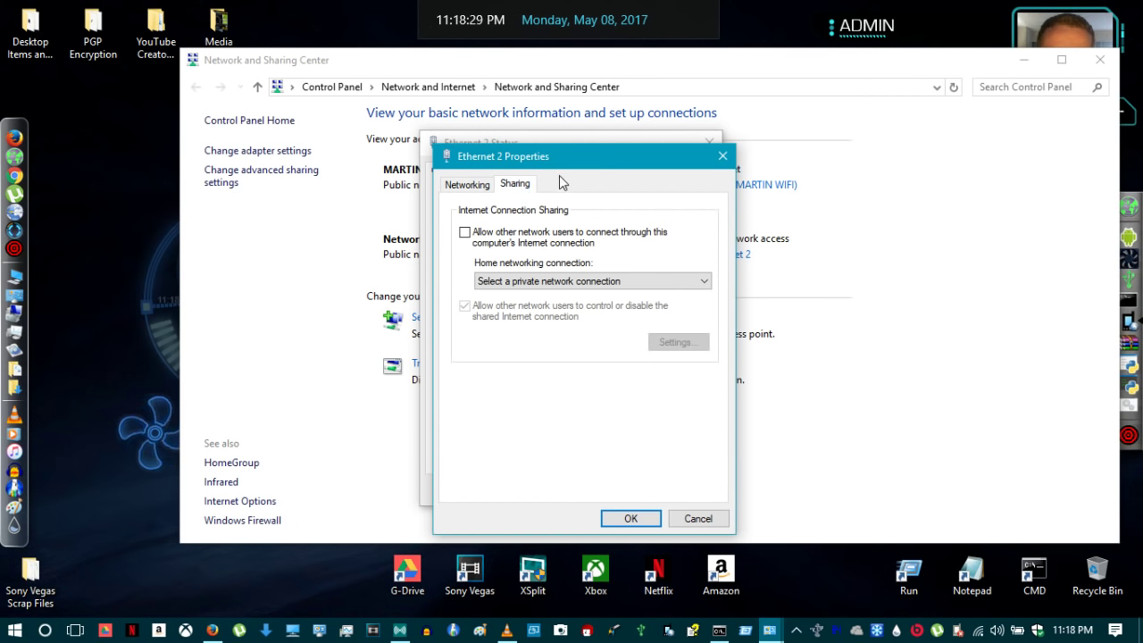
click(466, 233)
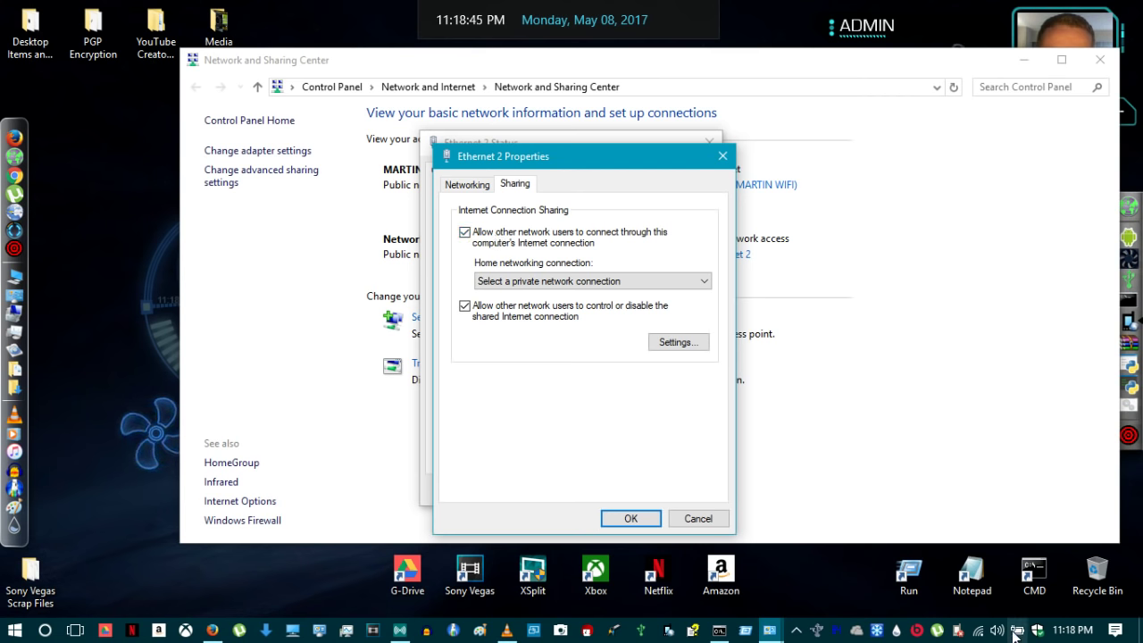
mouse_move(986, 634)
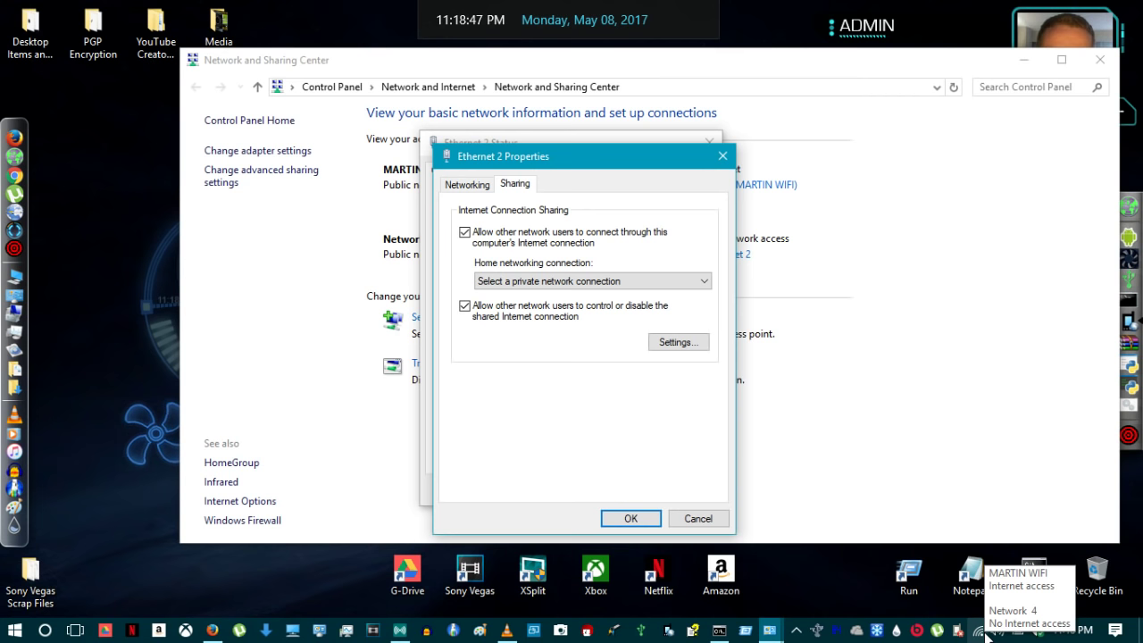
right_click(934, 631)
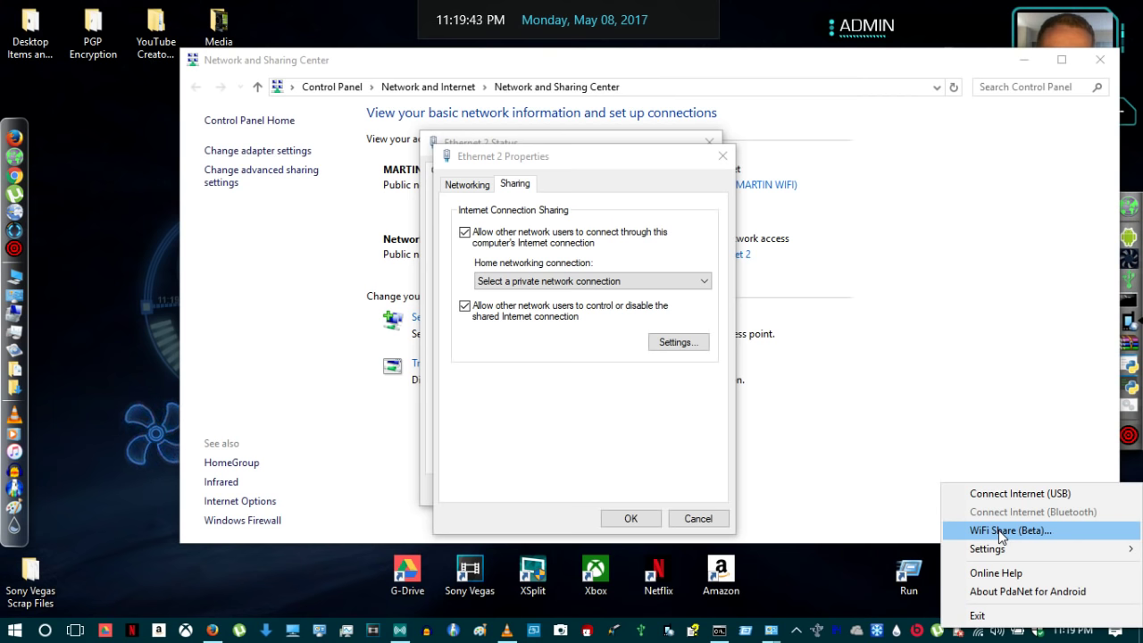
Step: Return to Ethernet 2's sharing settings with both Internet Connection Sharing options on
click(543, 410)
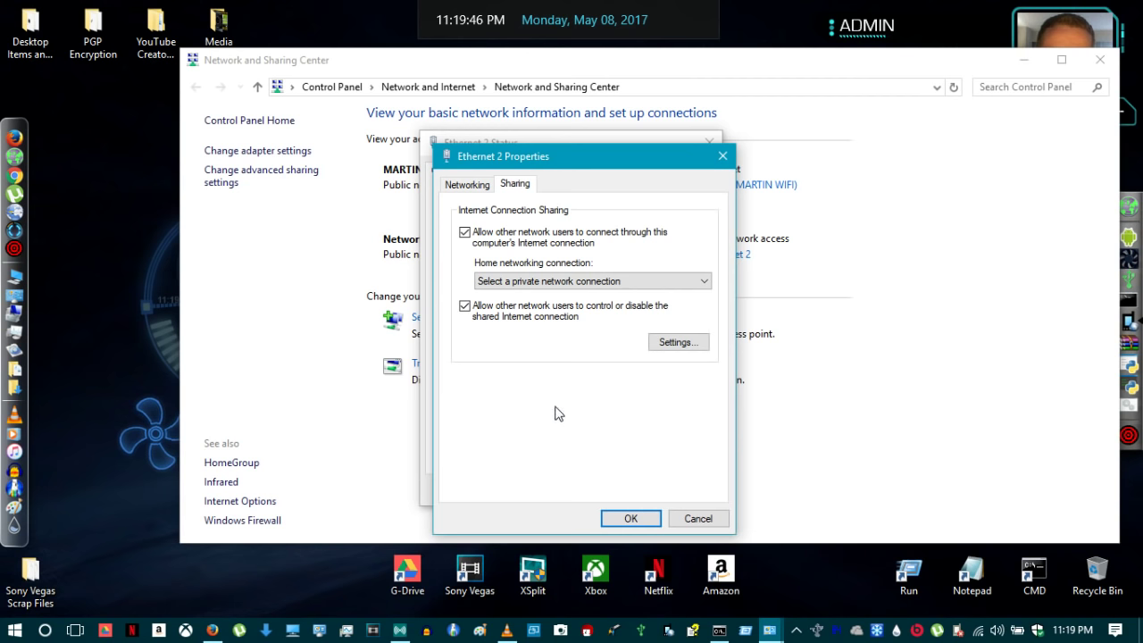
Step: Choose Ethernet as the home networking connection for Ethernet 2's shared internet
click(564, 284)
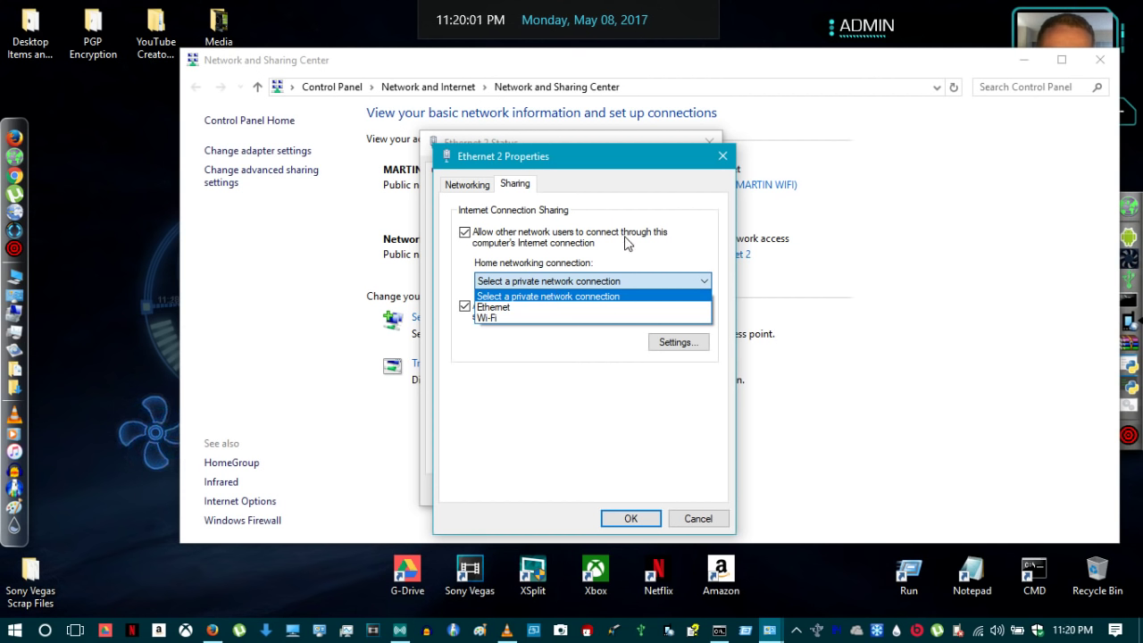
click(511, 307)
click(499, 284)
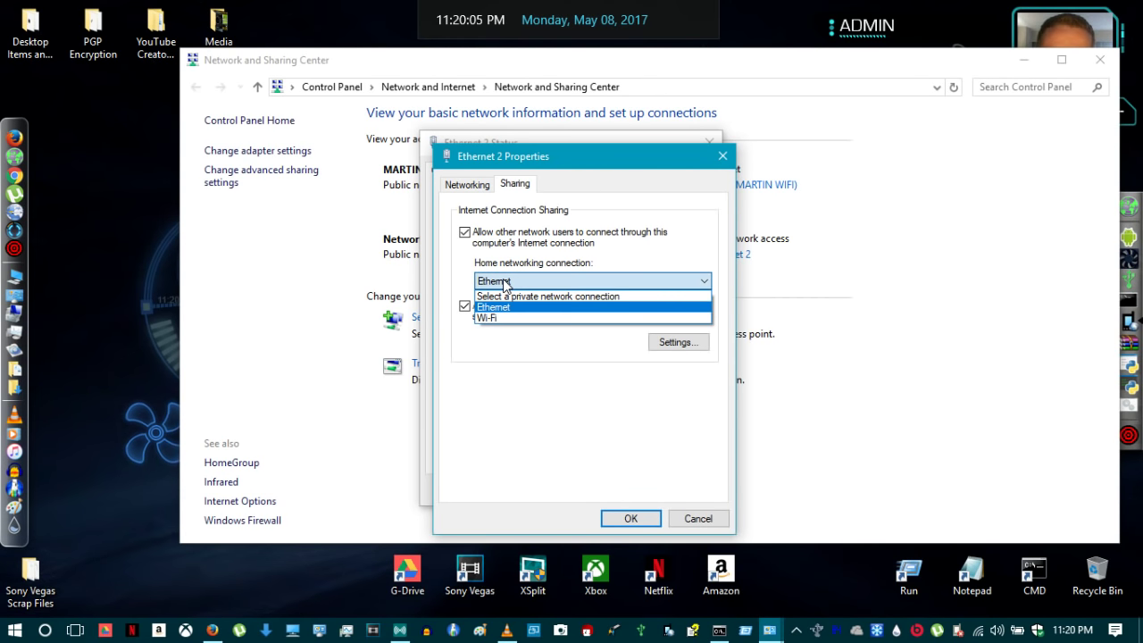
click(498, 309)
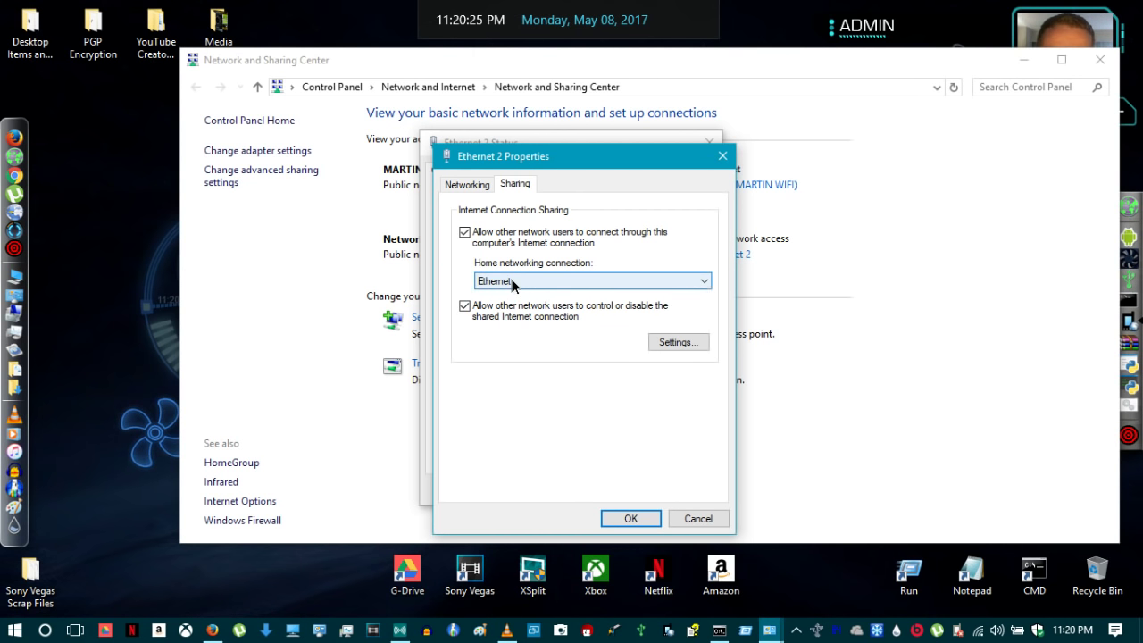
click(513, 284)
click(494, 429)
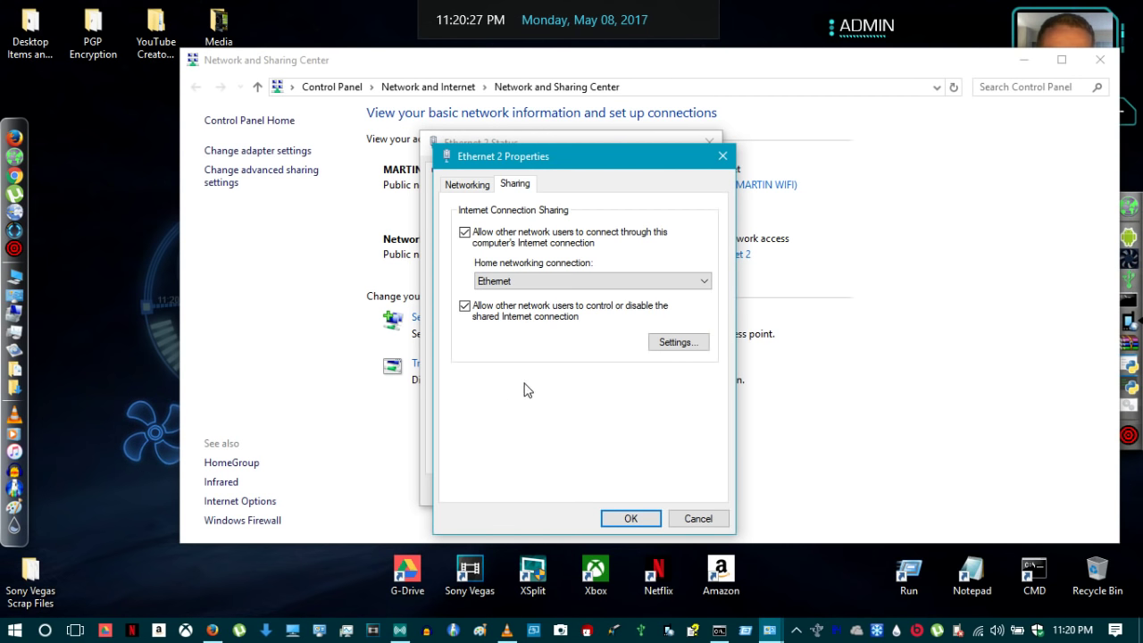
Step: Close the Ethernet 2 dialogs and Network and Sharing Center, then reopen it from the tray
click(722, 156)
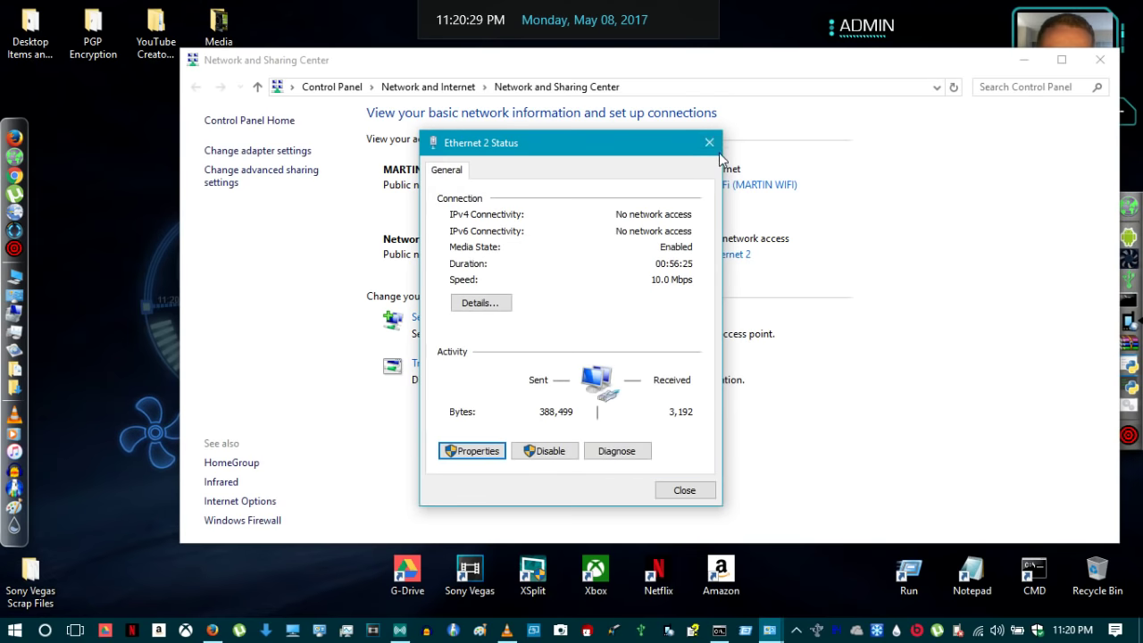
click(709, 143)
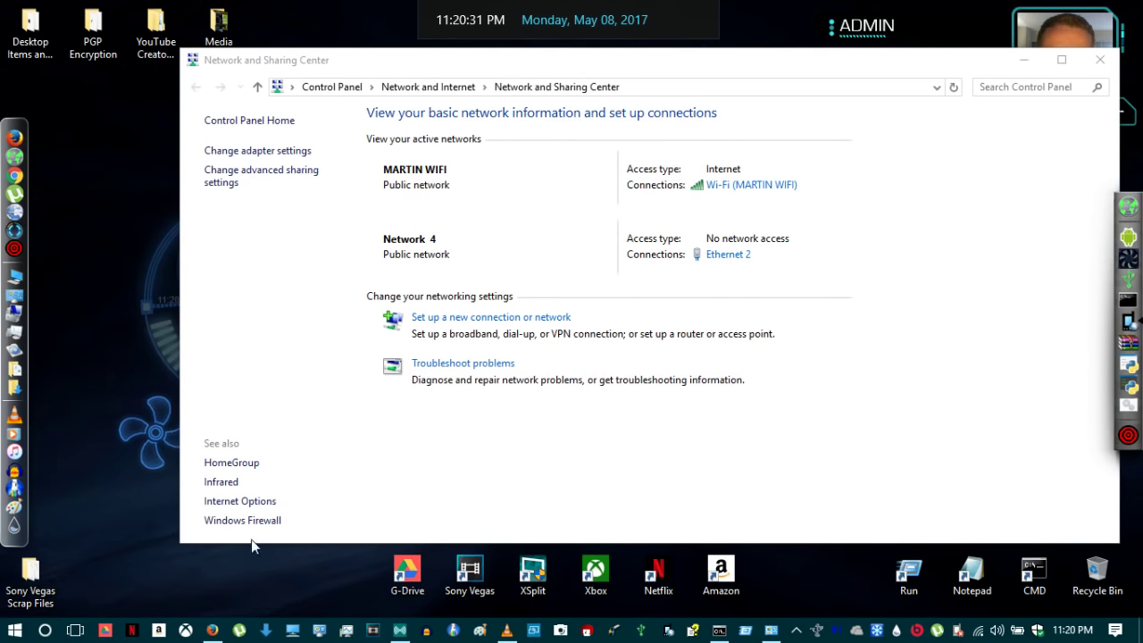
click(1108, 76)
click(1106, 63)
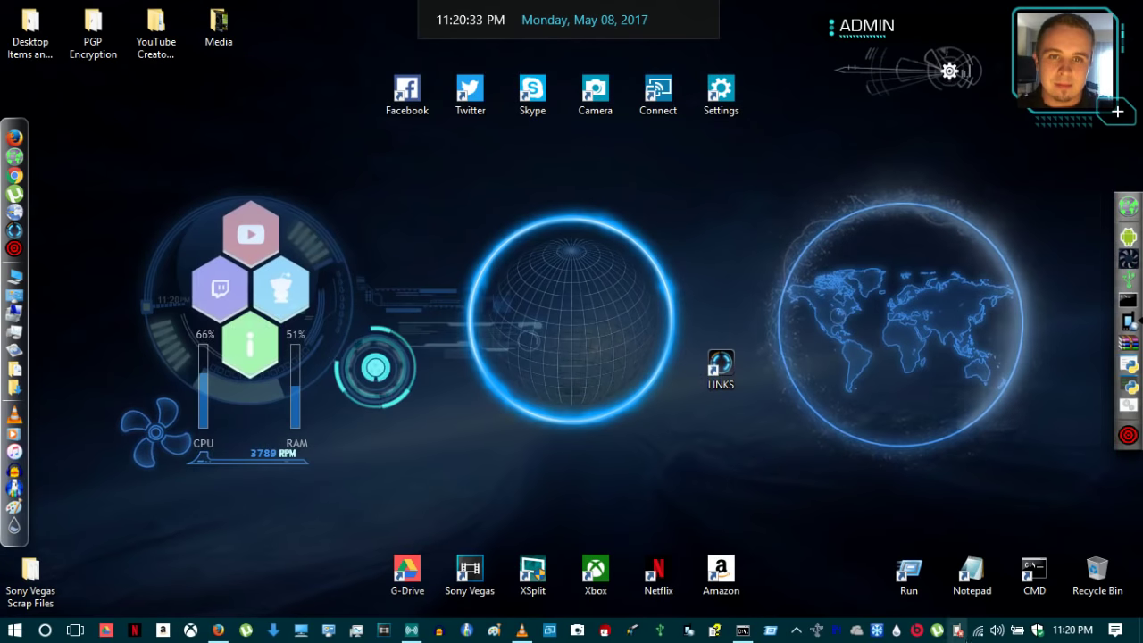
right_click(980, 630)
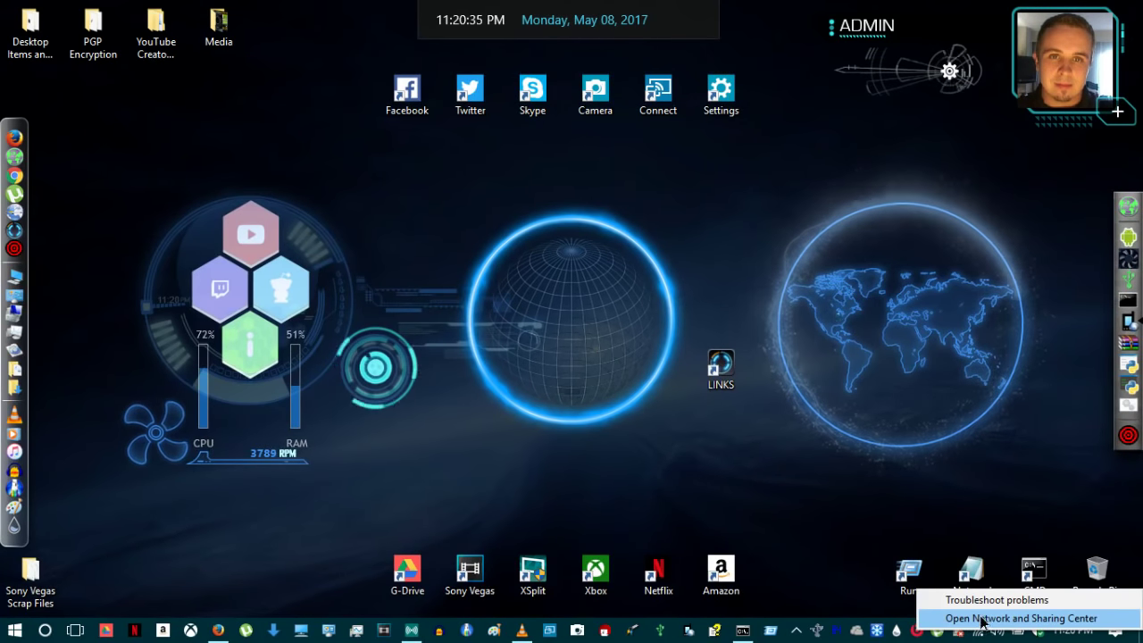
click(815, 415)
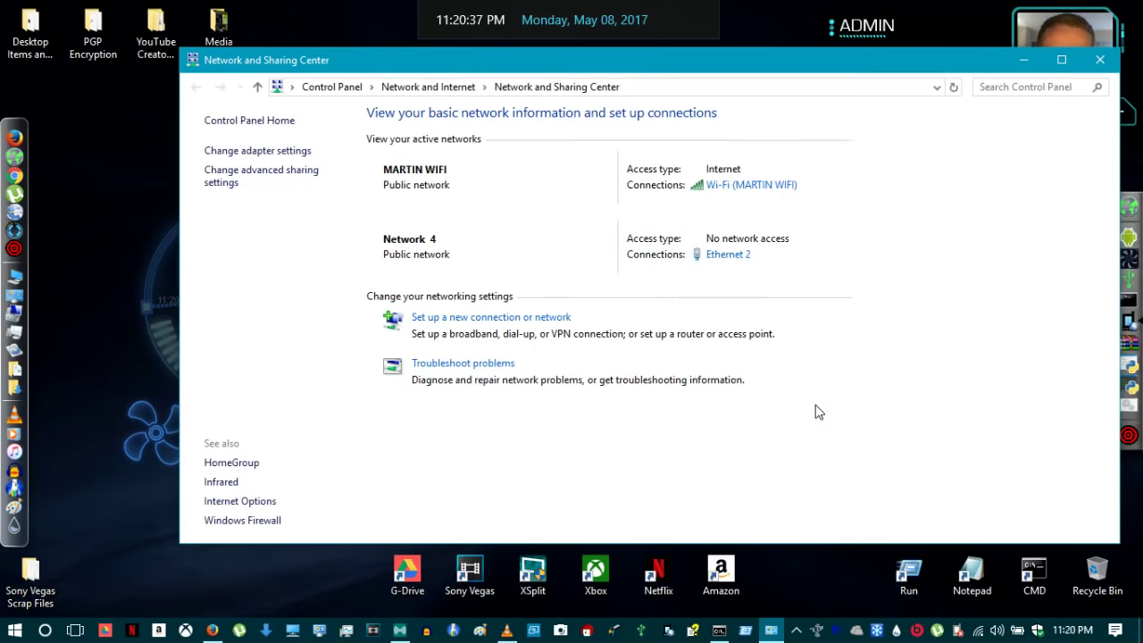
Step: Show the Connections settings of Internet Options
click(223, 503)
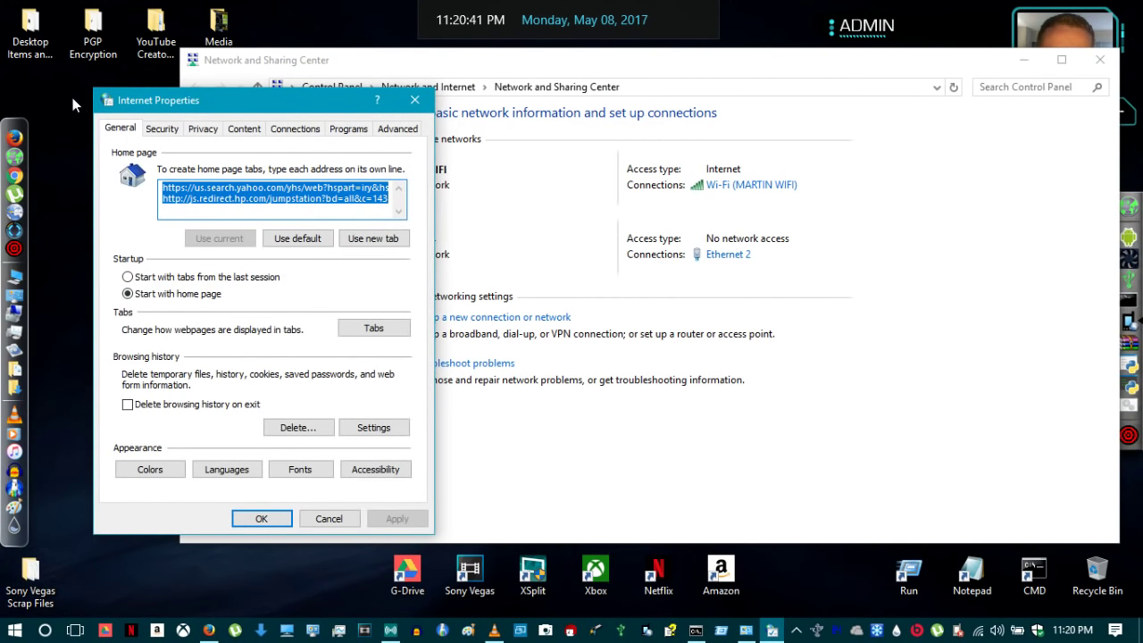
click(282, 129)
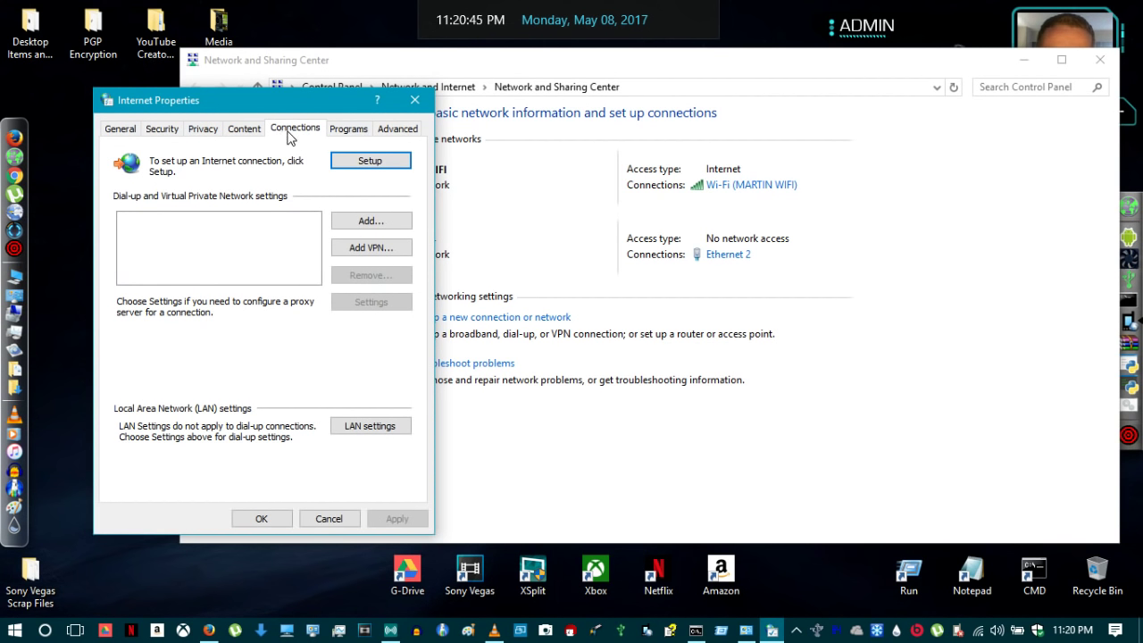
click(374, 426)
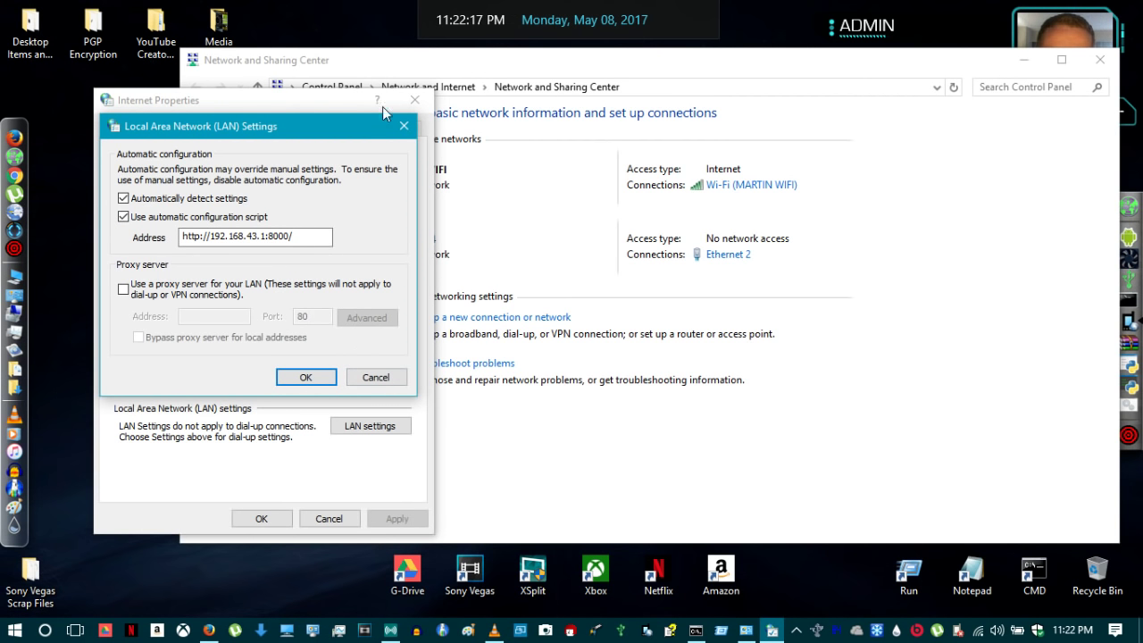
click(403, 126)
click(415, 101)
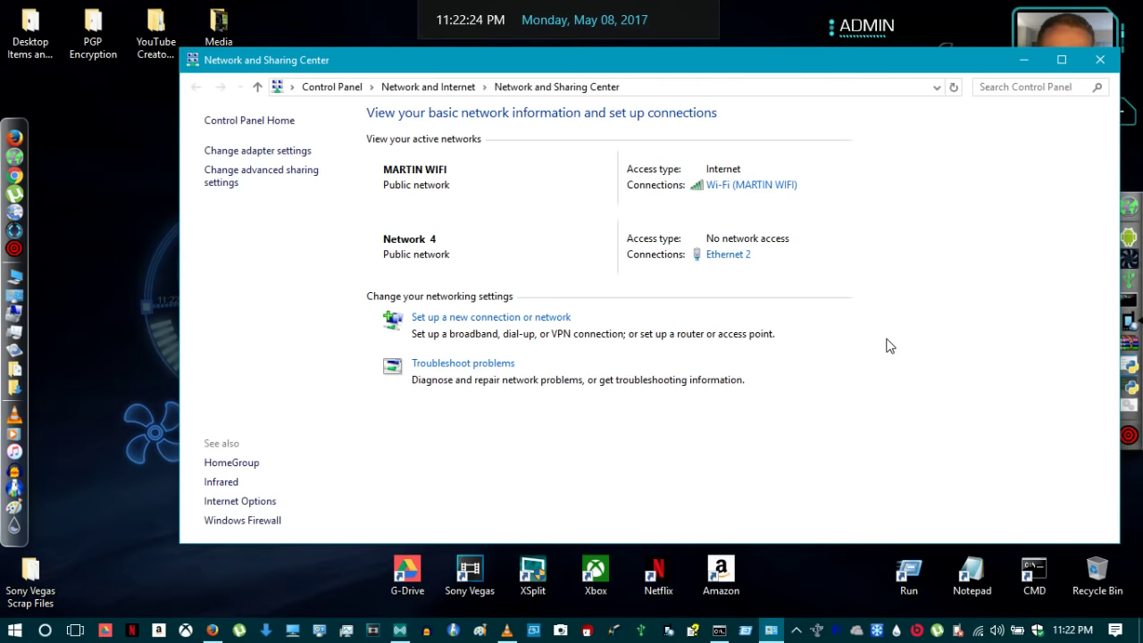
Step: Check the PdaNet tray menu, dismiss it, and close Network and Sharing Center to the empty desktop
right_click(956, 630)
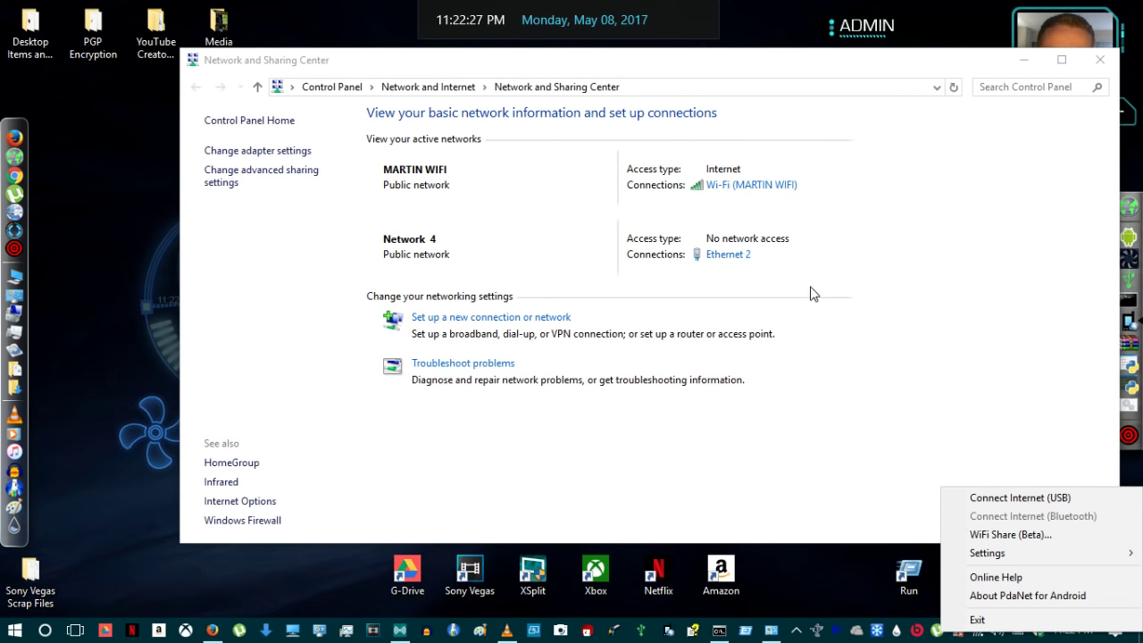
click(855, 335)
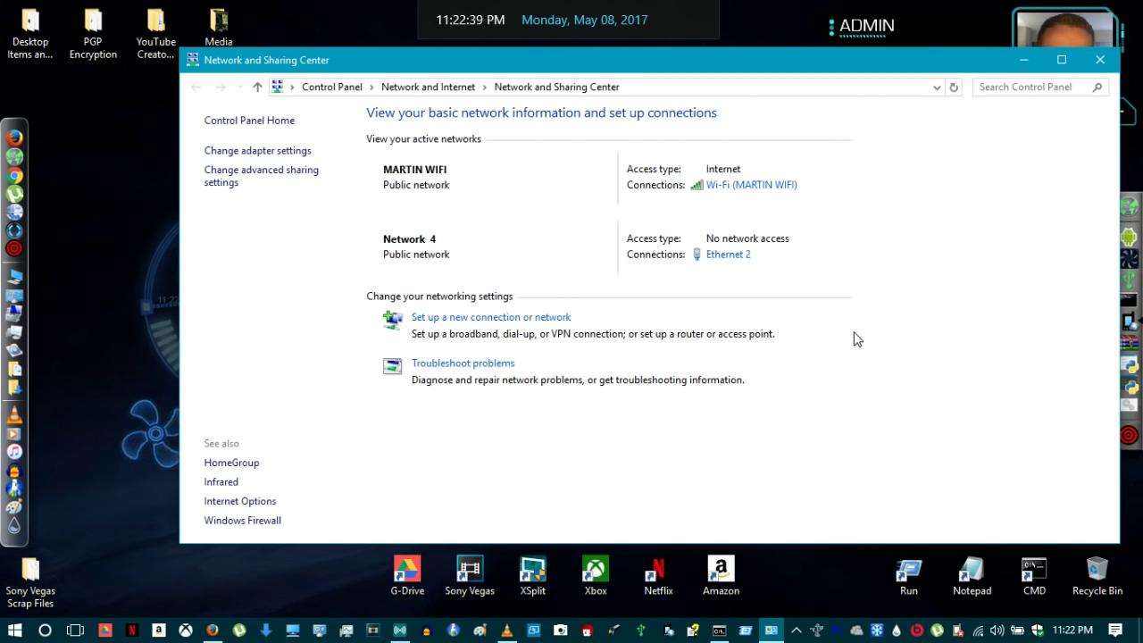
click(1104, 63)
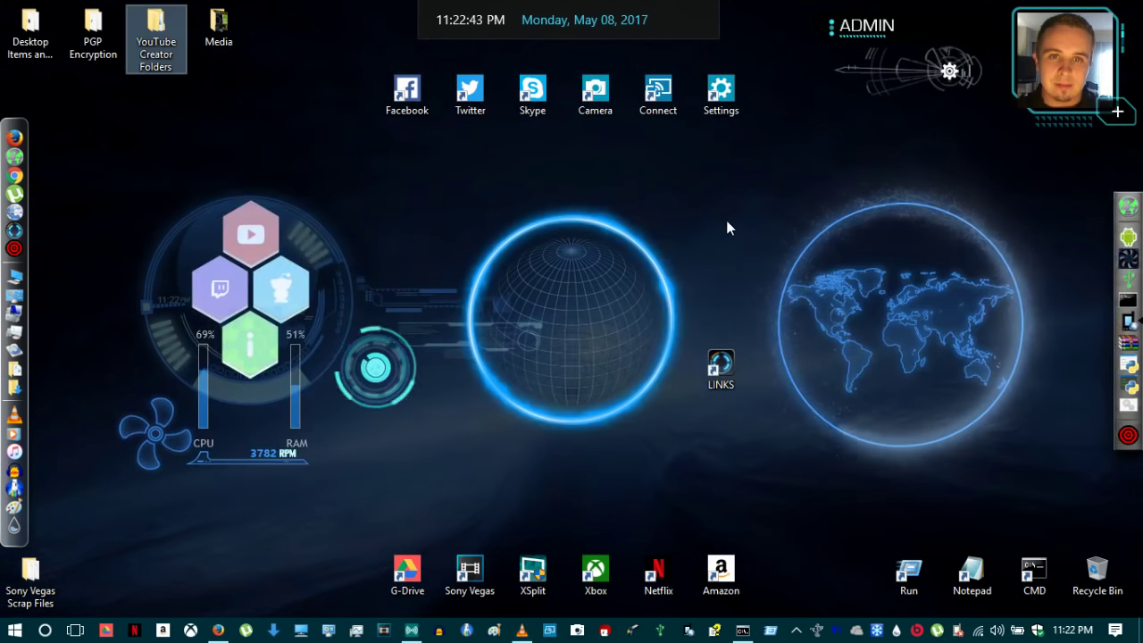